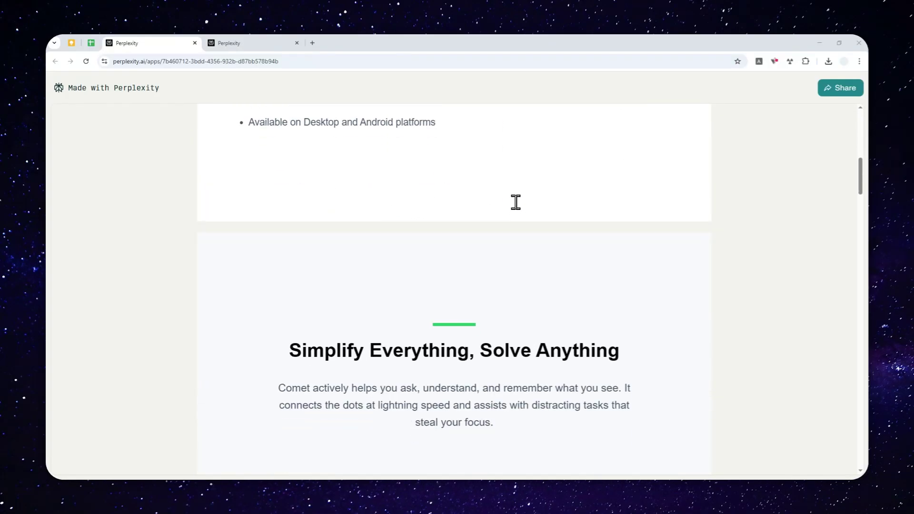
# Step: Scroll down the Comet page, then switch to the Black Holes presentation tab
pyautogui.scroll(-4, 516, 202)
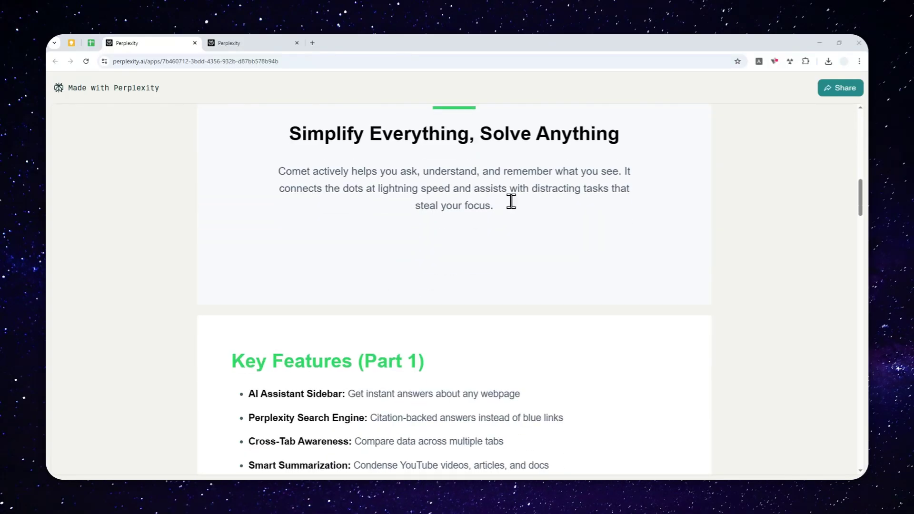
pyautogui.scroll(-5, 508, 204)
pyautogui.scroll(-4, 505, 205)
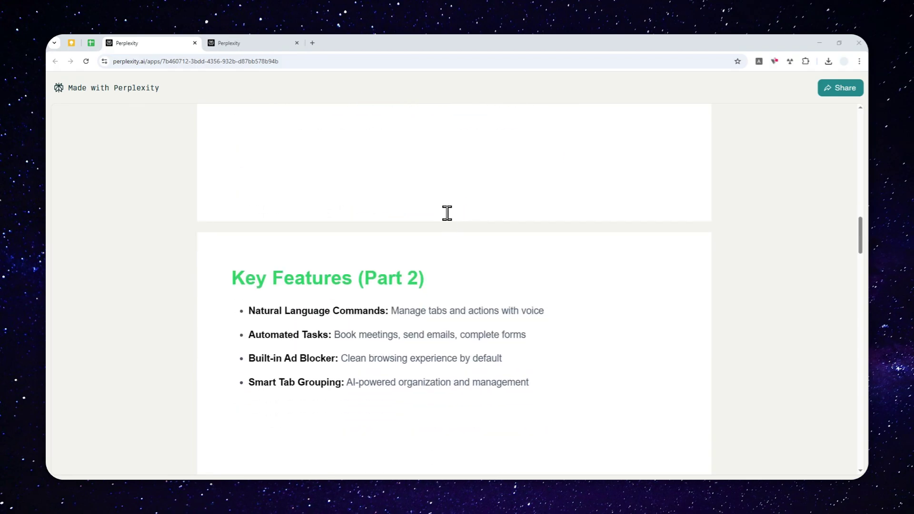
pyautogui.scroll(-8, 433, 212)
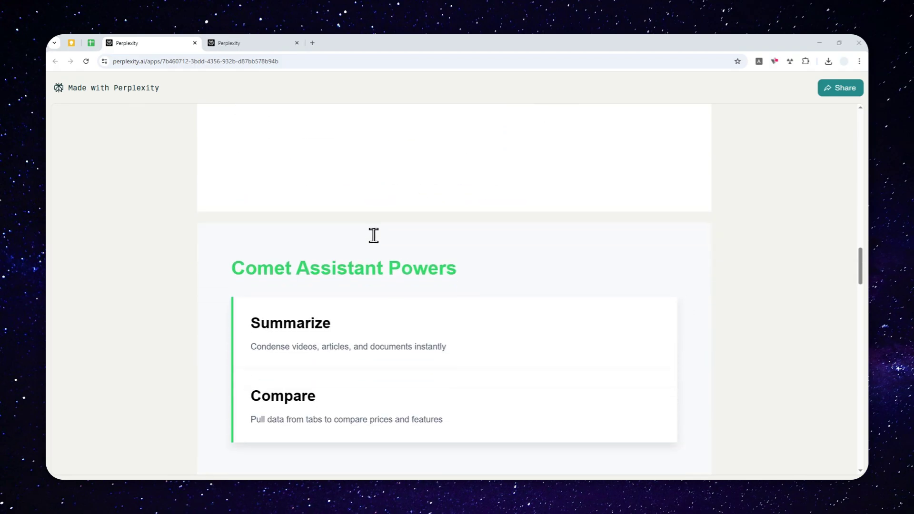
pyautogui.click(236, 42)
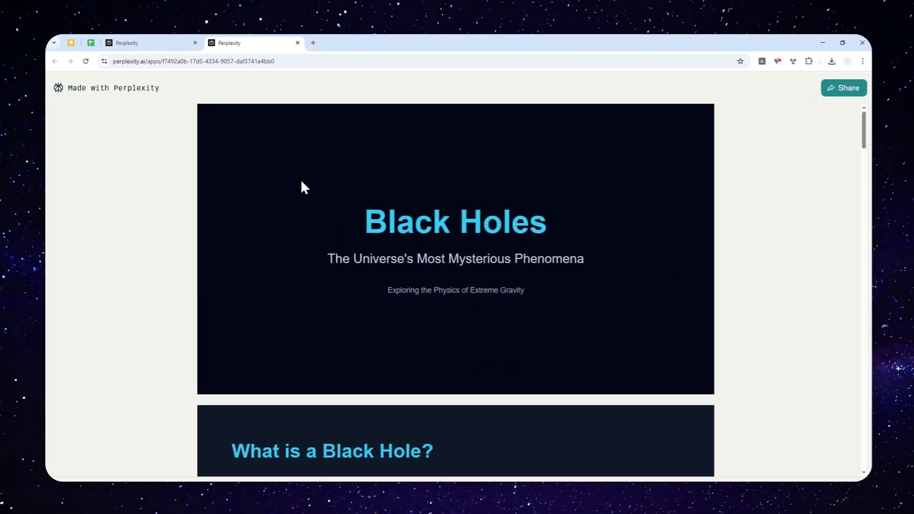
# Step: Browse the Black Holes slides from Classification by Rotation down to Extreme Physical Effects
pyautogui.scroll(-5, 298, 181)
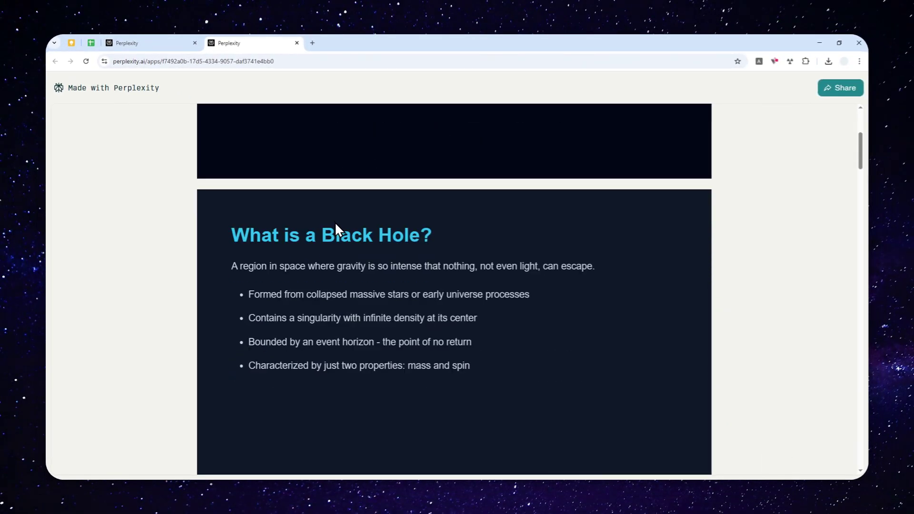
pyautogui.scroll(-1, 358, 257)
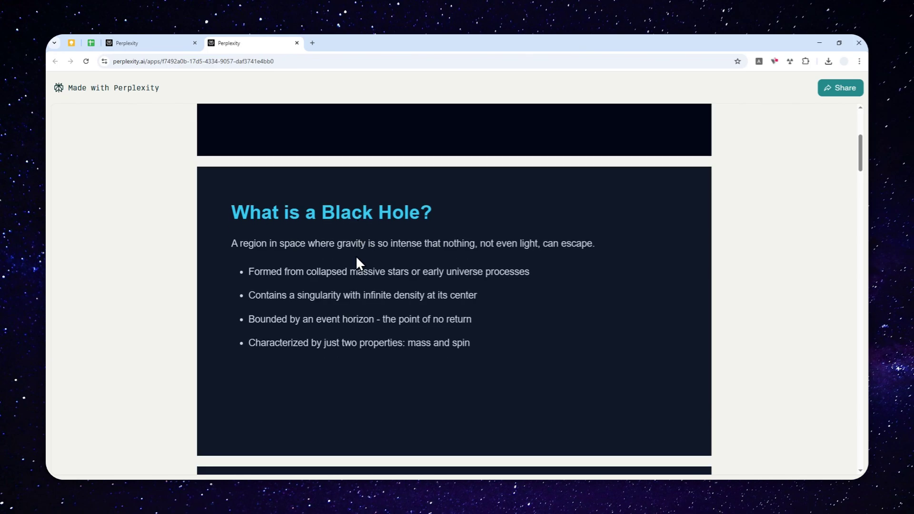
pyautogui.scroll(-4, 360, 223)
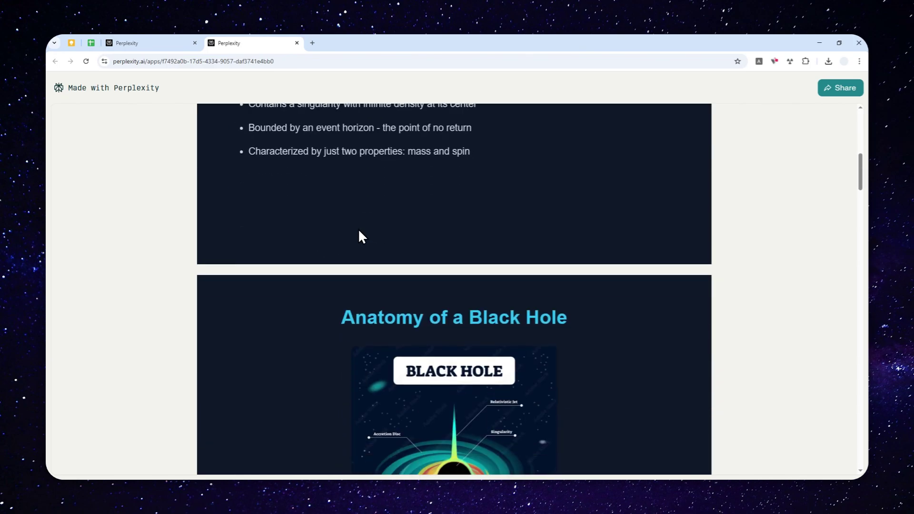
pyautogui.scroll(-6, 357, 236)
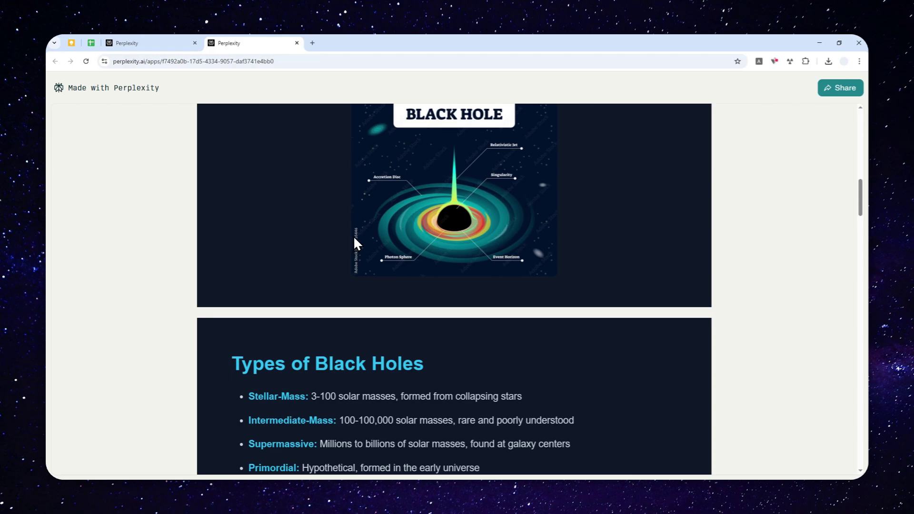
pyautogui.scroll(-5, 350, 248)
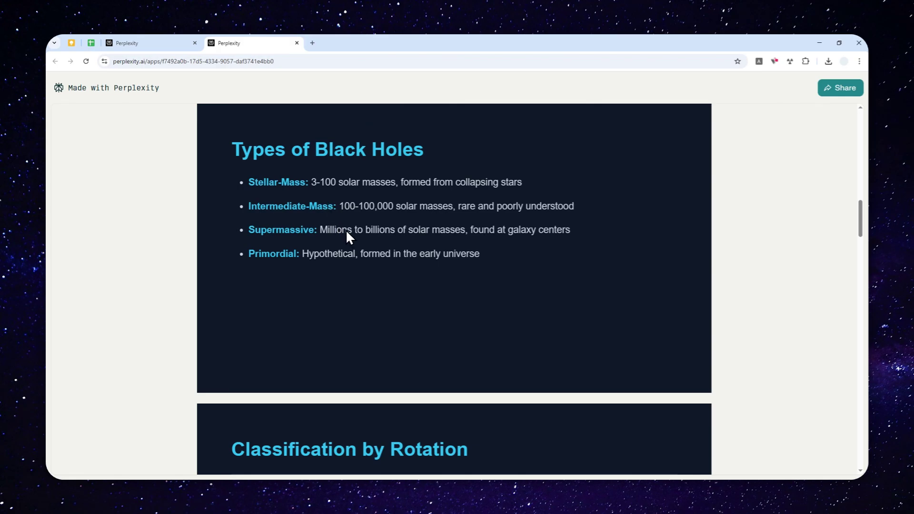
pyautogui.scroll(-4, 347, 240)
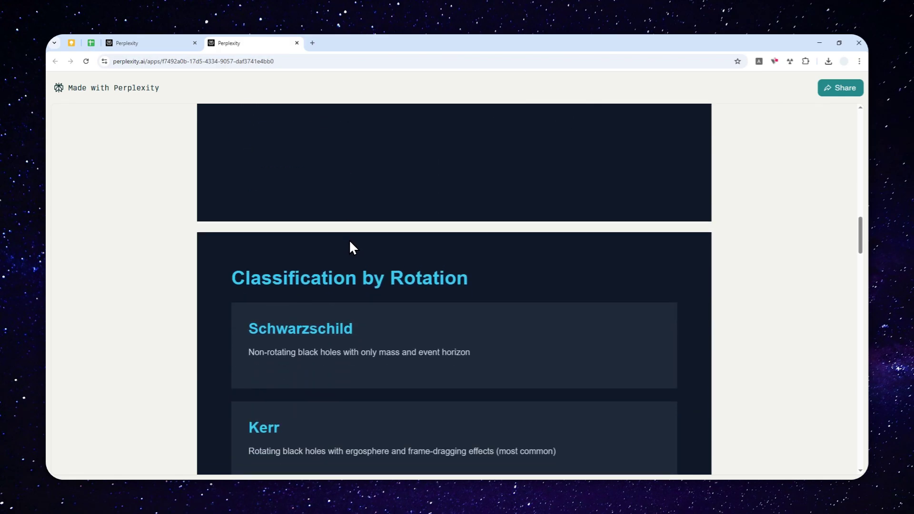
pyautogui.scroll(-4, 350, 243)
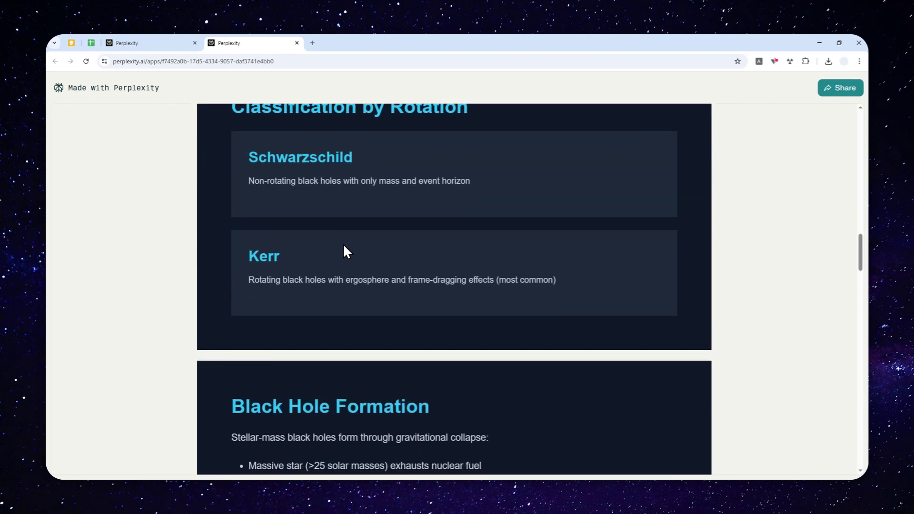
pyautogui.scroll(-7, 353, 243)
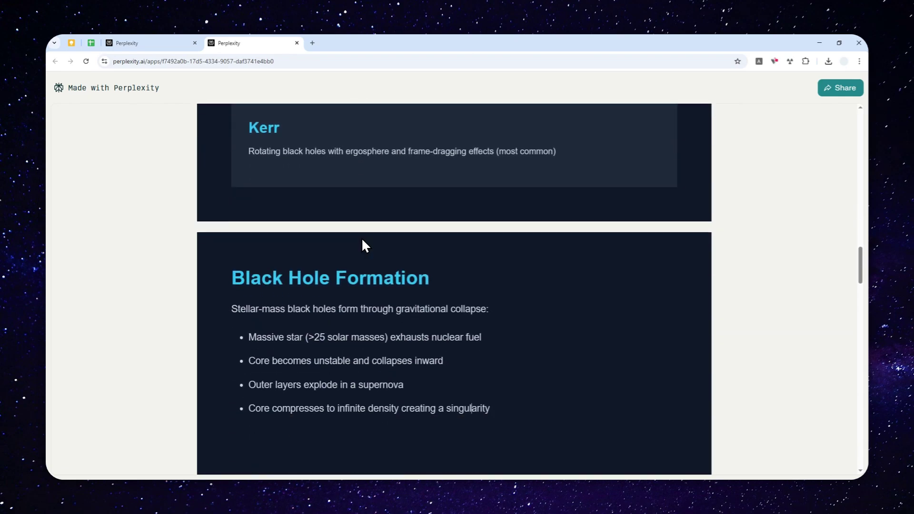
pyautogui.scroll(-5, 352, 252)
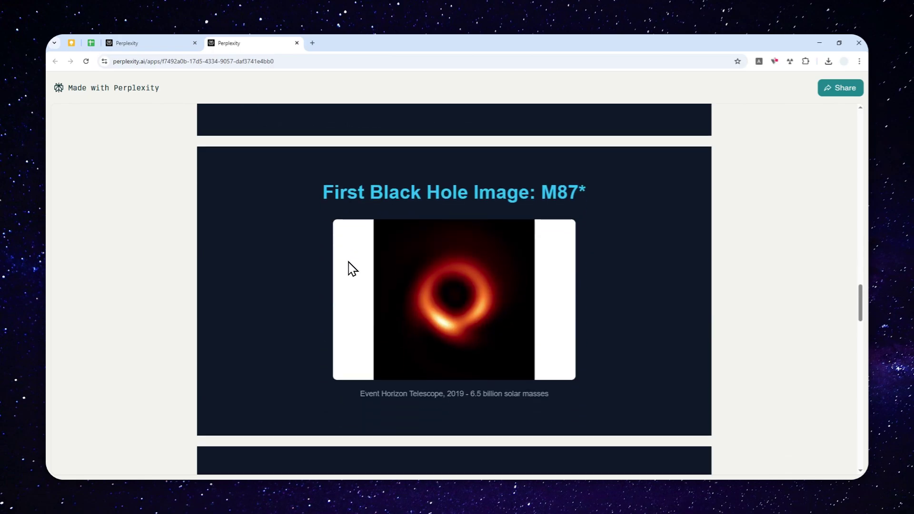
pyautogui.scroll(-8, 352, 269)
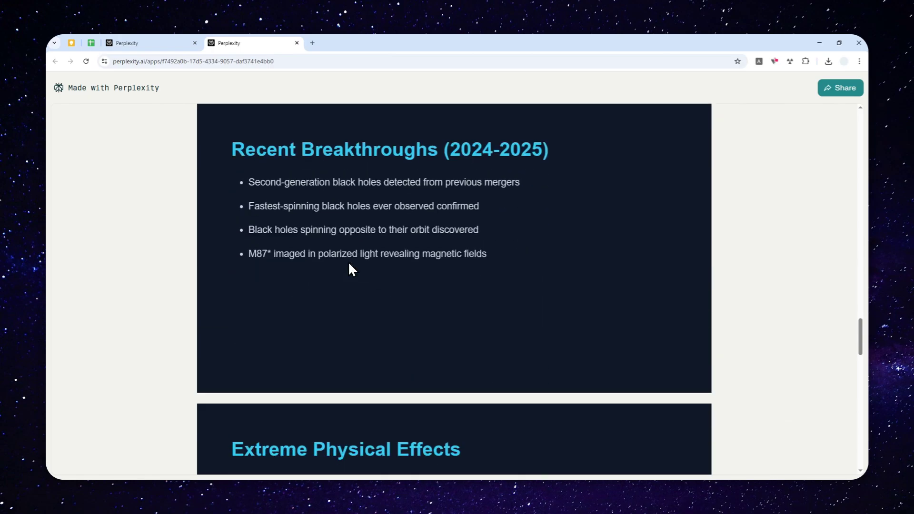
pyautogui.scroll(-6, 349, 263)
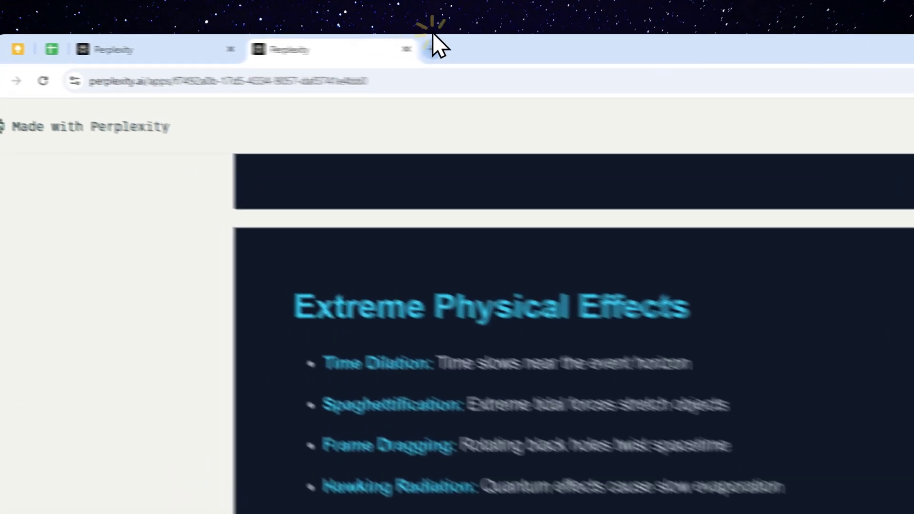
# Step: In a new tab, load perplexity.ai from the 'perp' address suggestion
pyautogui.click(312, 43)
pyautogui.click(146, 62)
pyautogui.write('perplexity.ai')
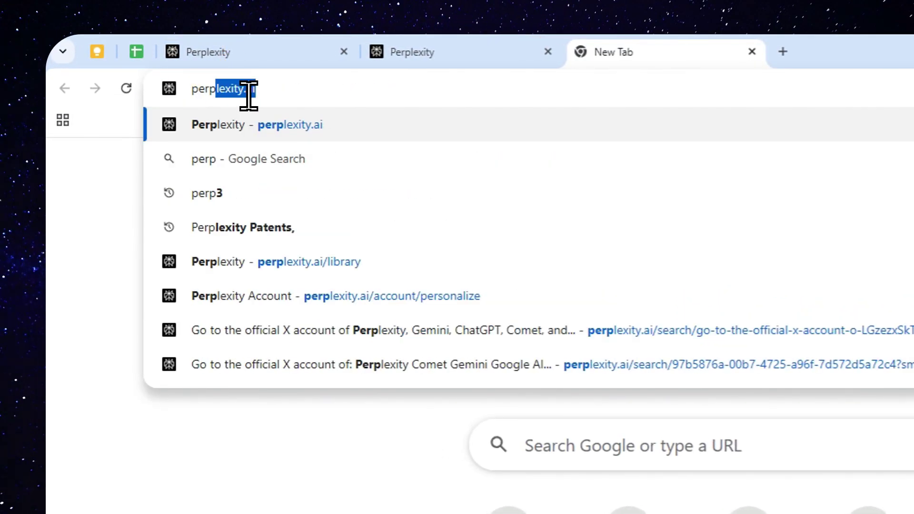
pyautogui.click(251, 124)
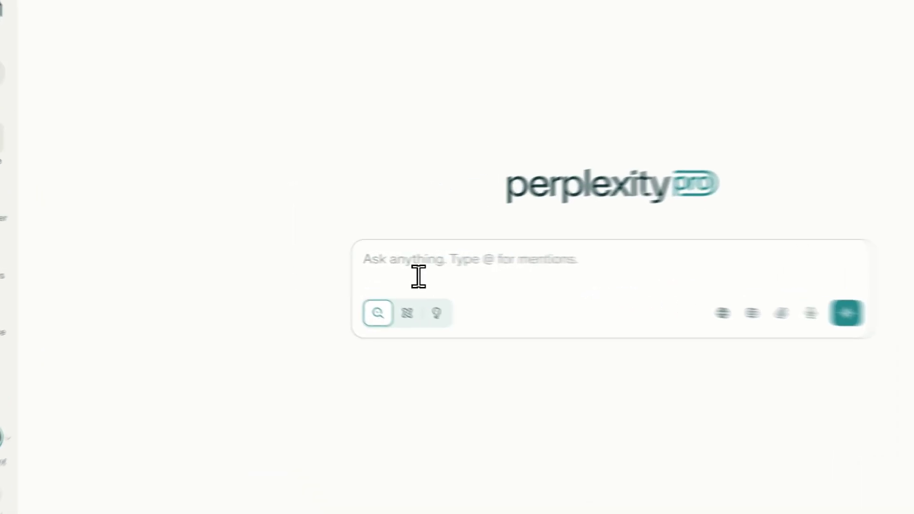
# Step: Write the prompt 'Generate a presentation about how the planet Jupiter is formed.' without submitting
pyautogui.click(343, 266)
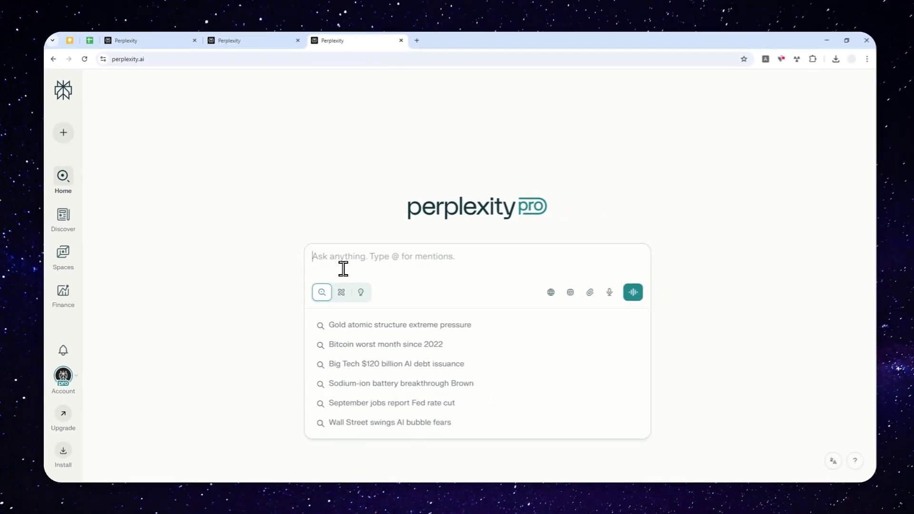
pyautogui.write('Generate a presentation about how the planet Jupiter')
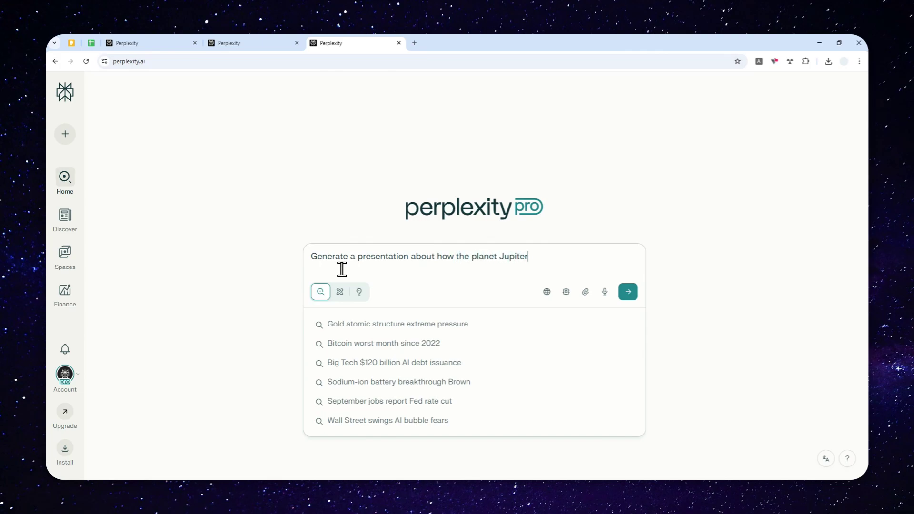
pyautogui.write('formed.')
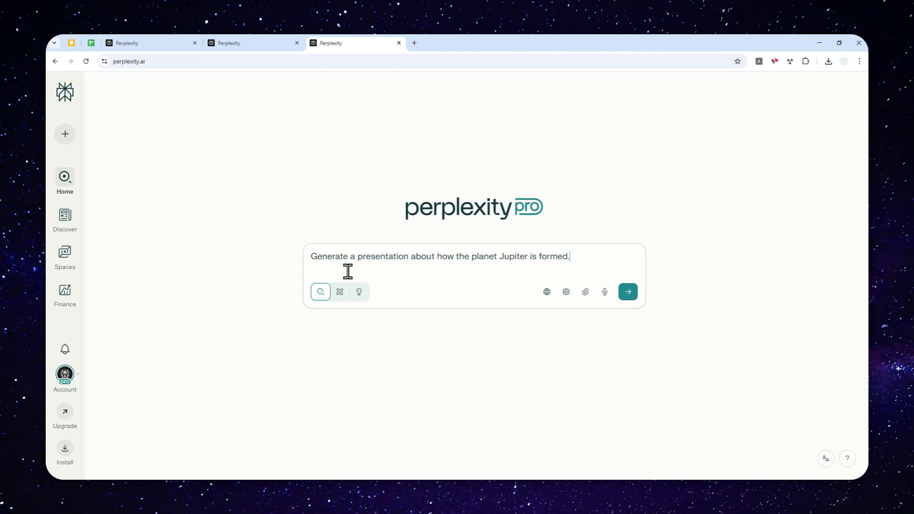
pyautogui.click(585, 291)
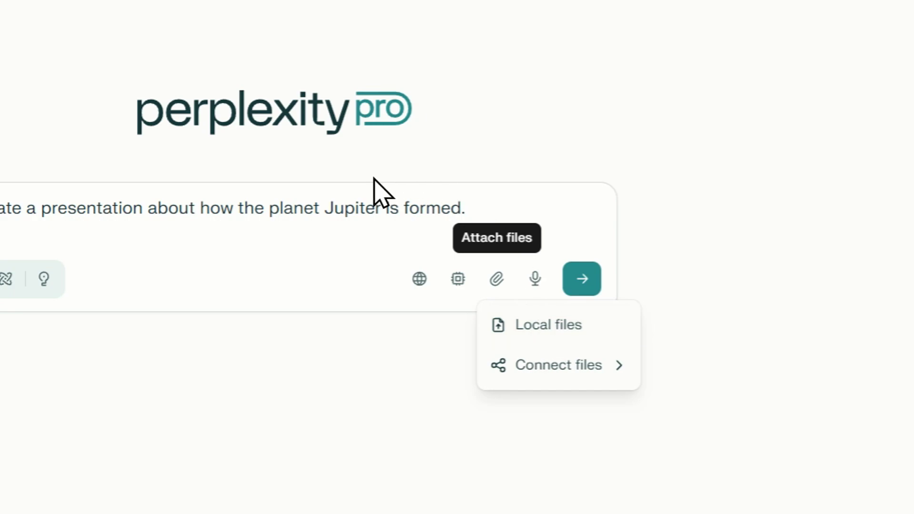
pyautogui.click(514, 210)
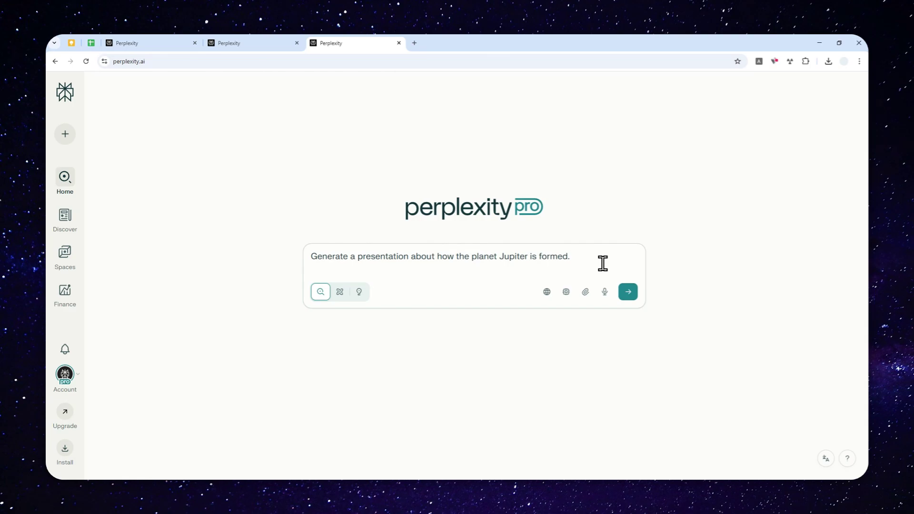
# Step: Append 'I want to have black and red color palette. Minimal text.' to the prompt
pyautogui.write('want to have black and red color palette. Minimal text.')
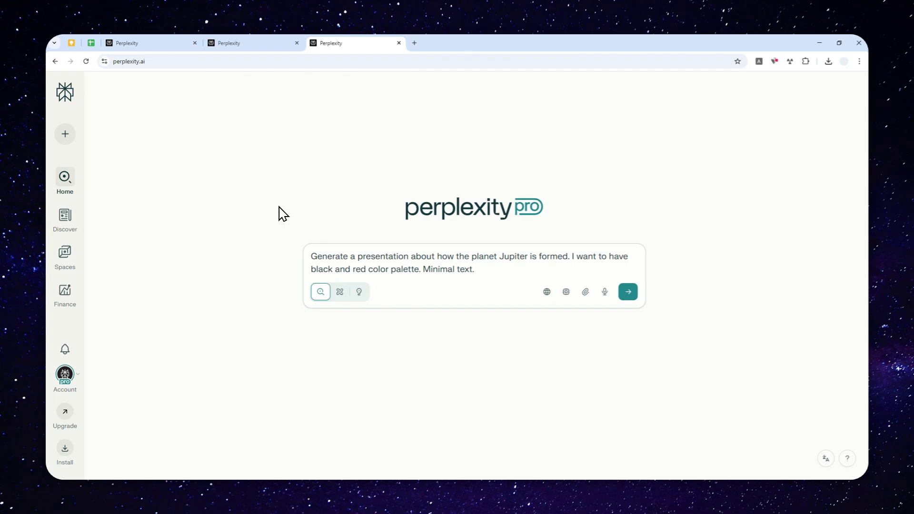
# Step: Go back to the Black Holes presentation and scroll up to the Anatomy of a Black Hole section
pyautogui.click(242, 39)
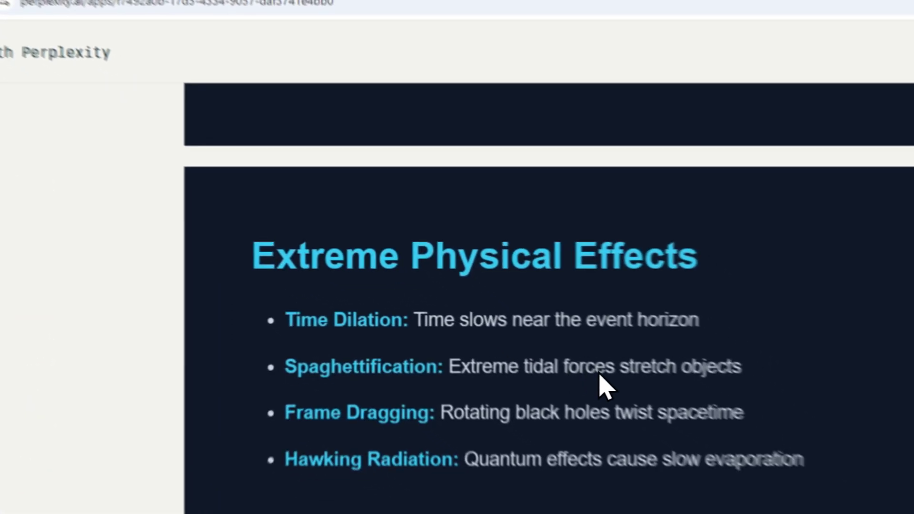
pyautogui.scroll(7, 739, 472)
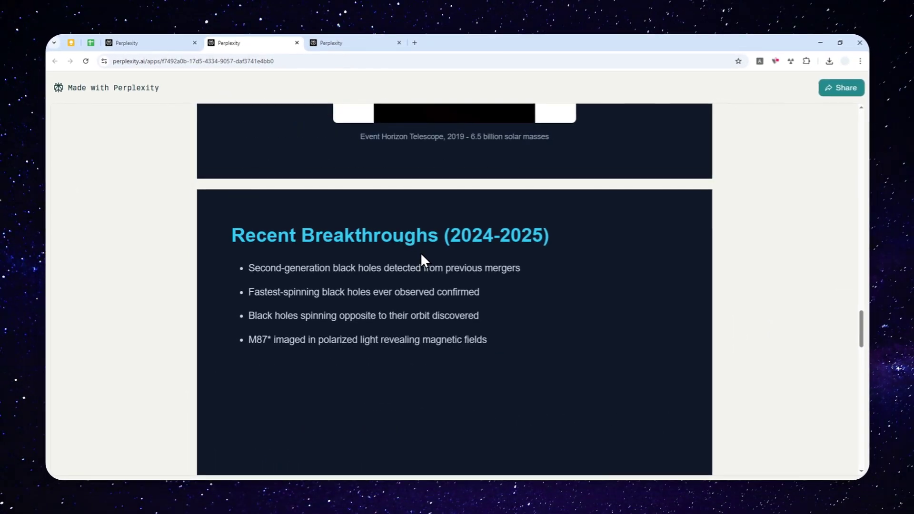
pyautogui.scroll(10, 411, 241)
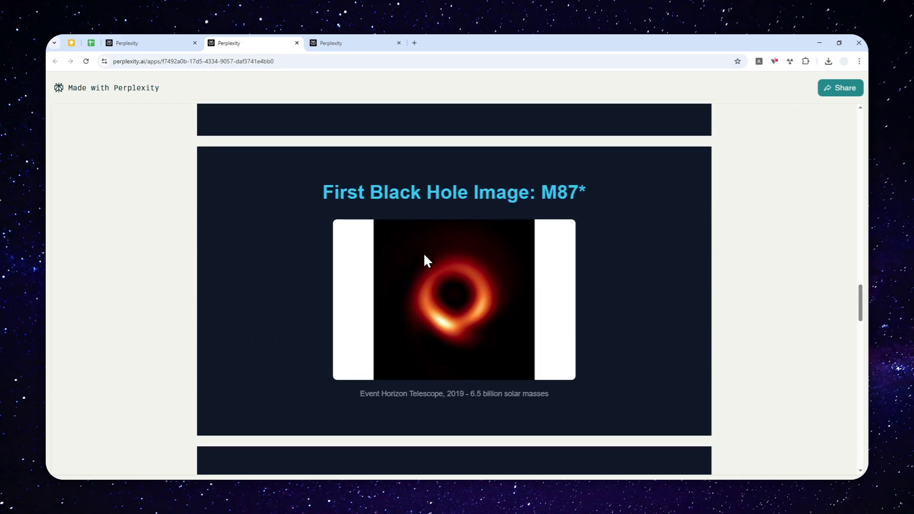
pyautogui.scroll(8, 424, 248)
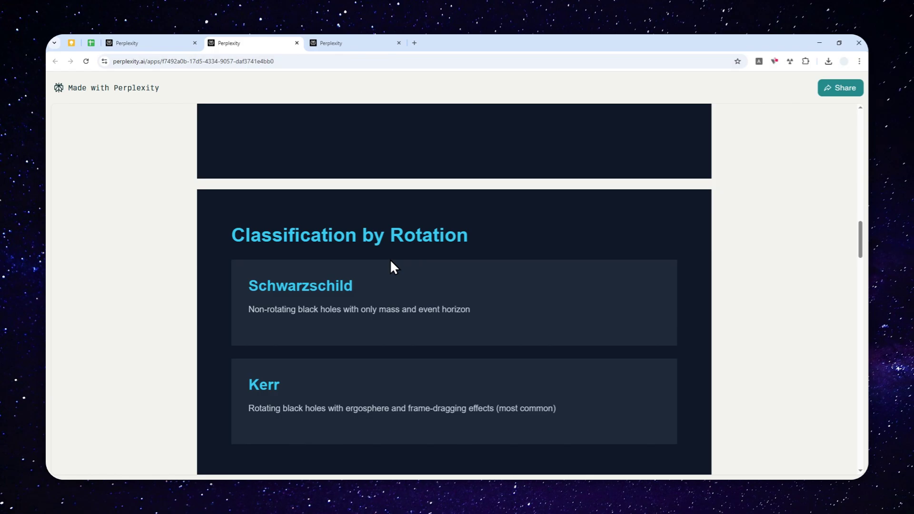
pyautogui.scroll(6, 410, 258)
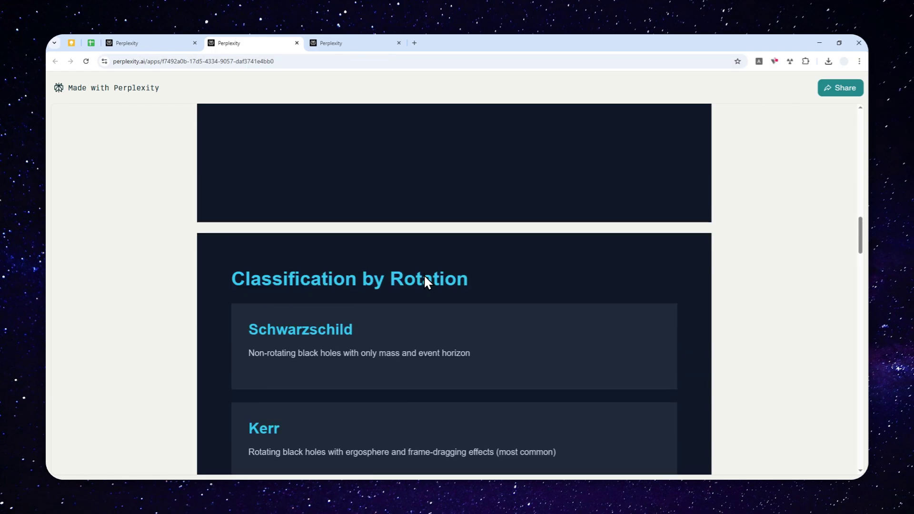
pyautogui.scroll(3, 471, 259)
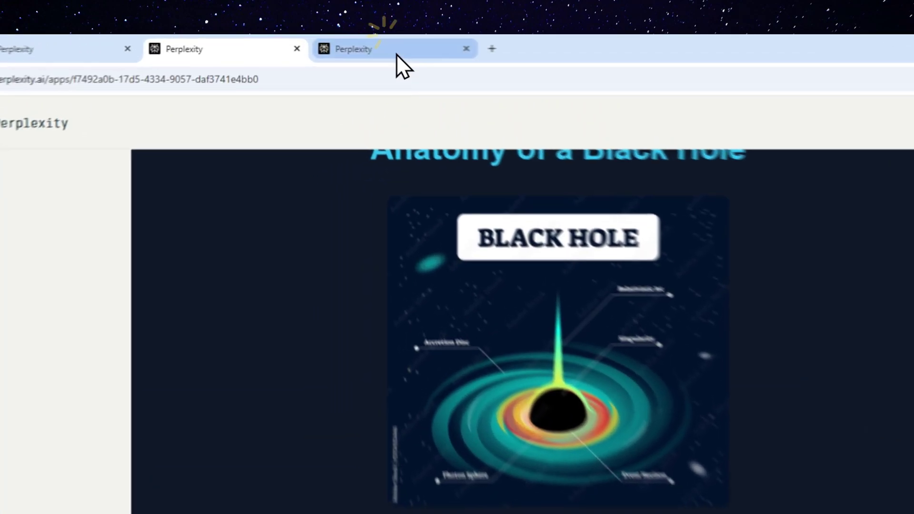
# Step: Return to the Jupiter prompt, look over the AI model list, and send the request
pyautogui.click(358, 44)
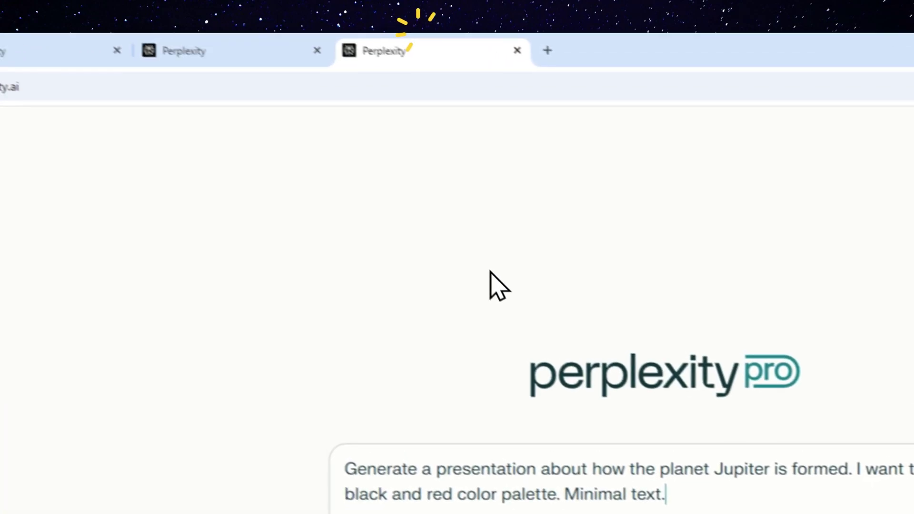
pyautogui.click(676, 438)
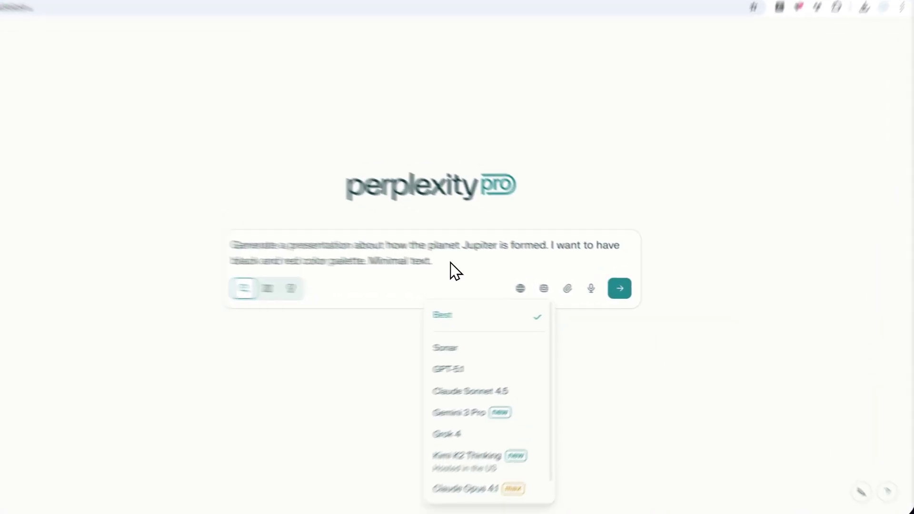
pyautogui.click(493, 273)
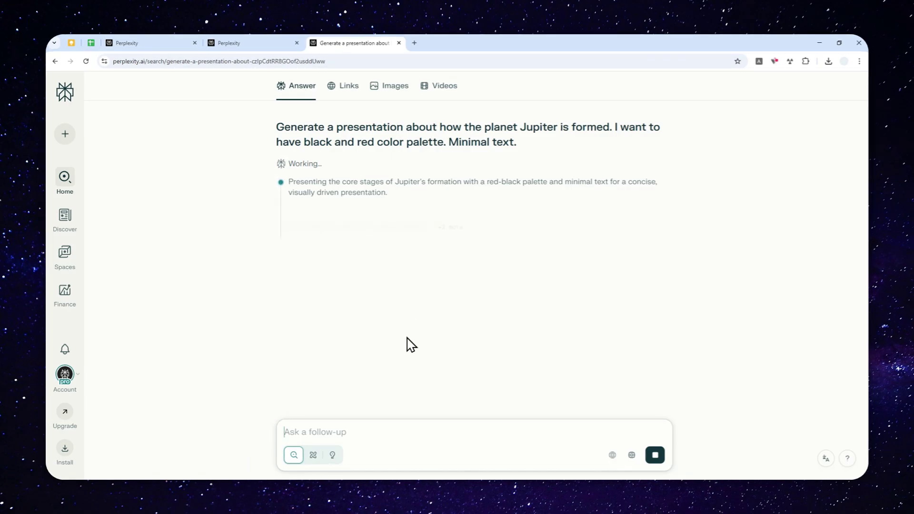
pyautogui.click(445, 464)
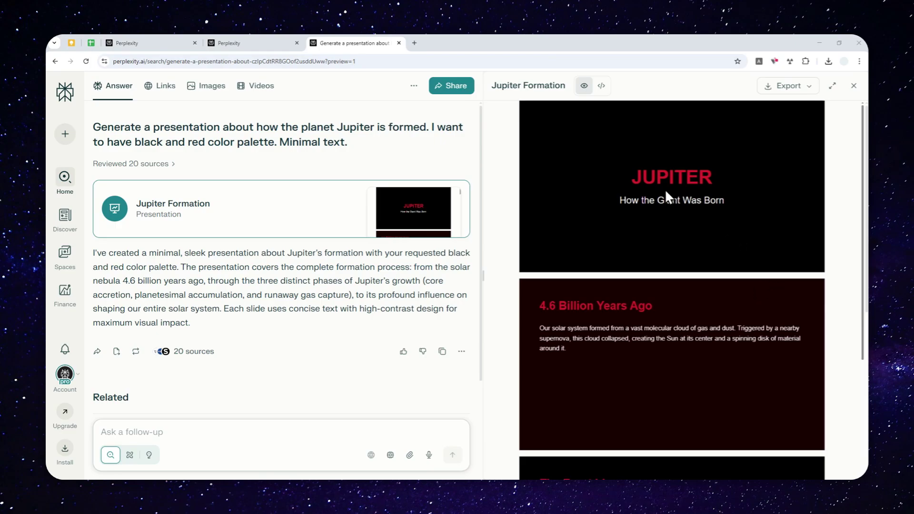
pyautogui.scroll(-4, 657, 196)
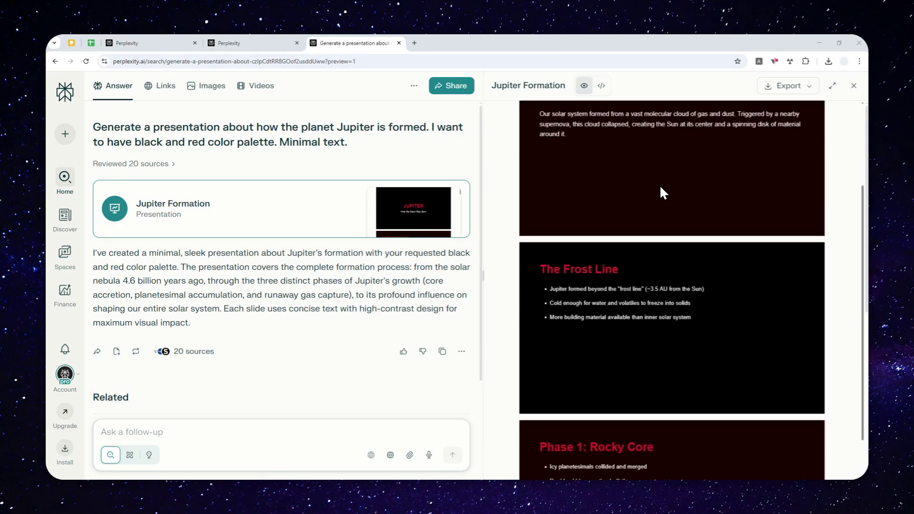
pyautogui.scroll(-4, 657, 194)
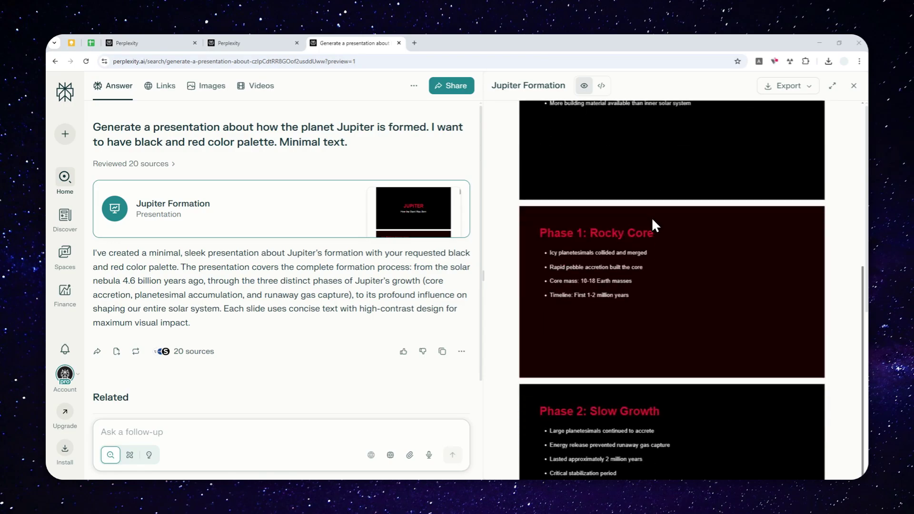
pyautogui.scroll(-2, 651, 218)
pyautogui.scroll(-4, 652, 220)
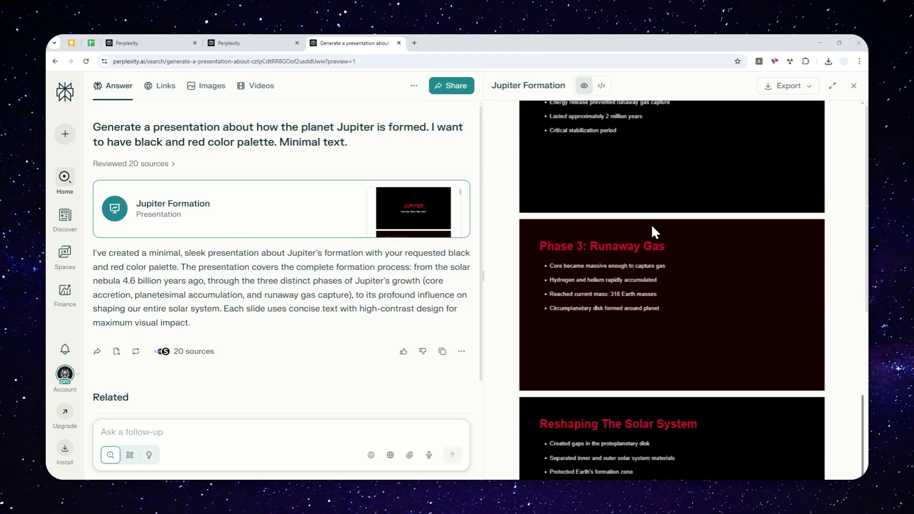
pyautogui.scroll(-5, 653, 228)
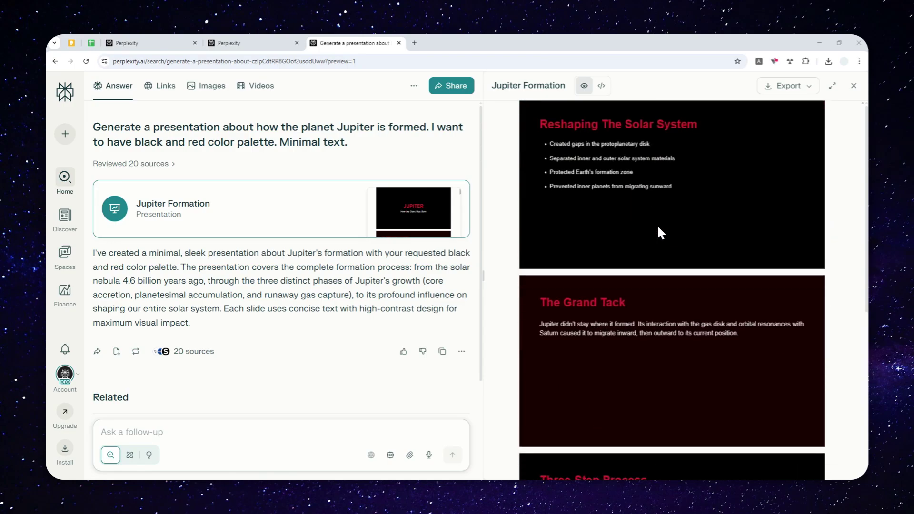
pyautogui.scroll(-1, 680, 221)
pyautogui.scroll(-2, 686, 238)
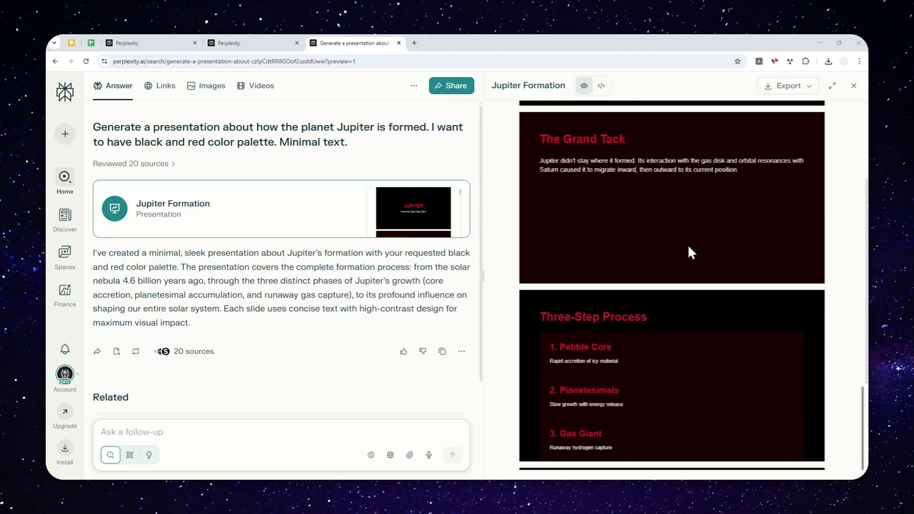
pyautogui.scroll(-2, 692, 253)
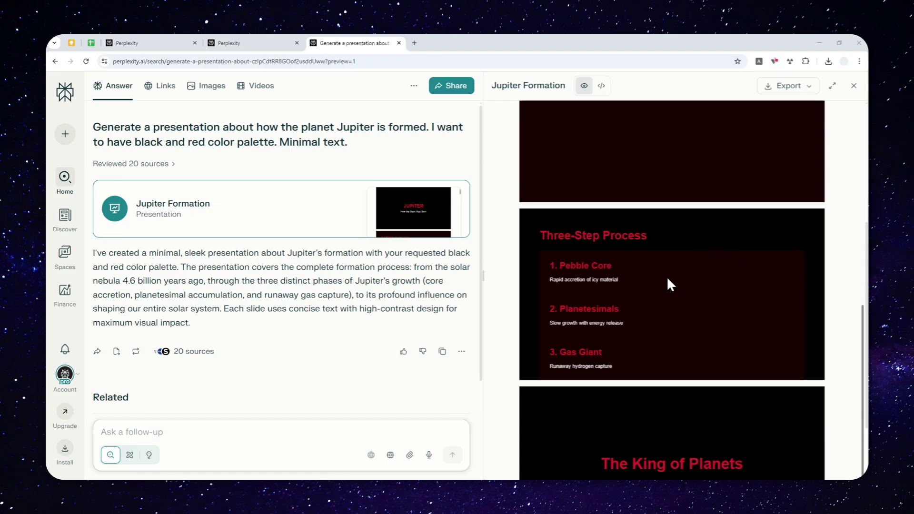
pyautogui.scroll(-2, 646, 286)
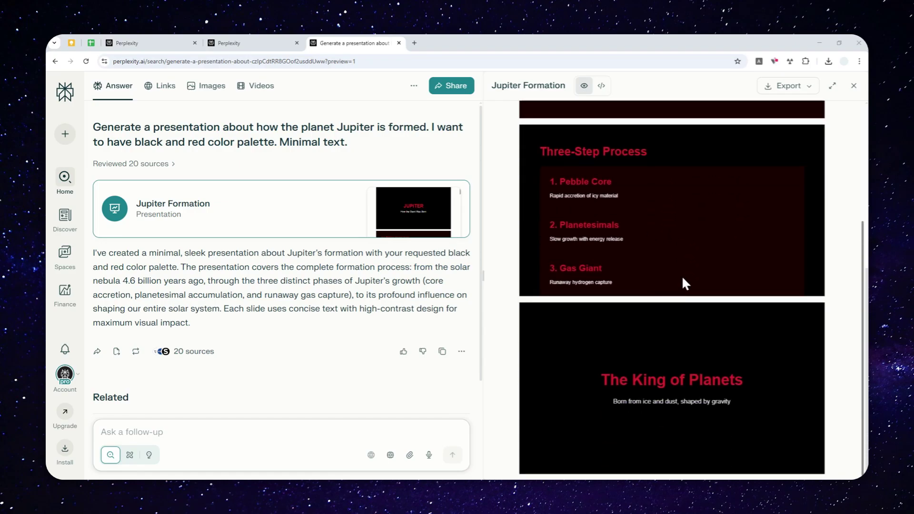
pyautogui.scroll(7, 684, 284)
pyautogui.scroll(15, 696, 244)
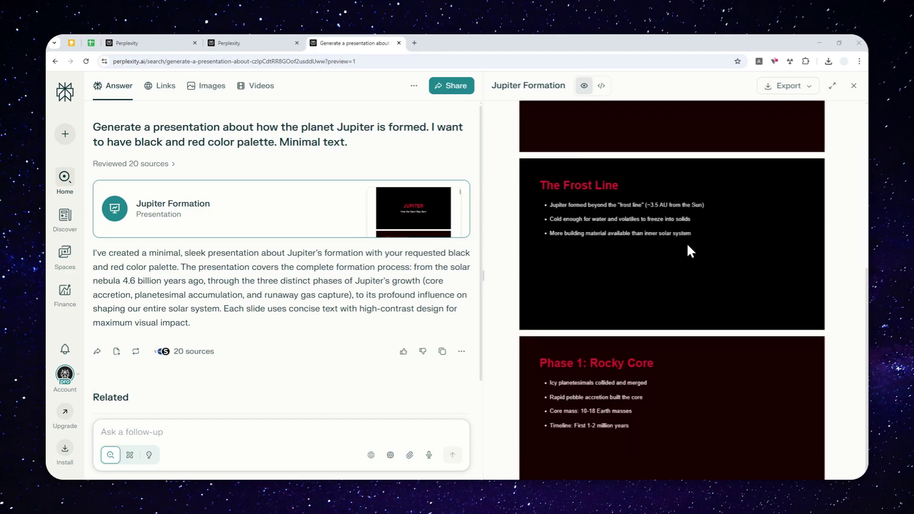
pyautogui.scroll(8, 690, 250)
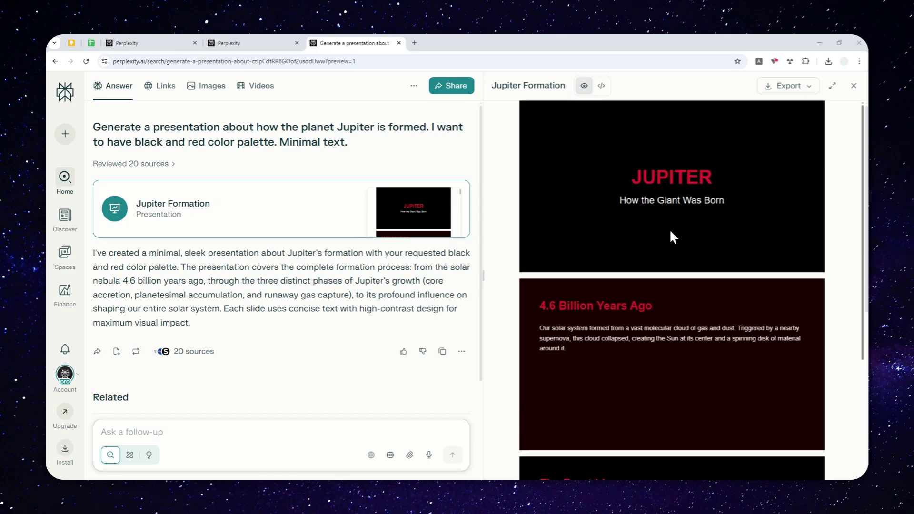
# Step: Check the Jupiter slides' HTML source, then browse the standalone app page to The Frost Line
pyautogui.click(602, 85)
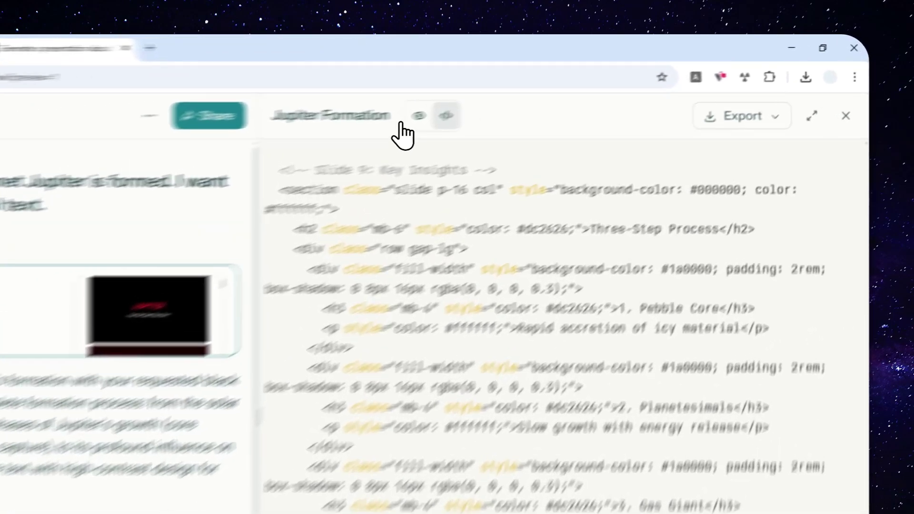
pyautogui.click(584, 85)
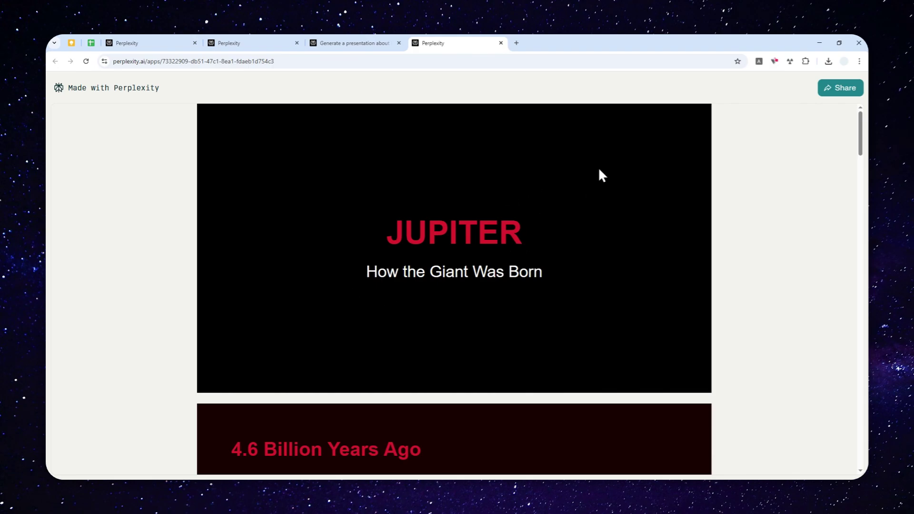
pyautogui.scroll(-4, 539, 182)
pyautogui.scroll(-5, 535, 172)
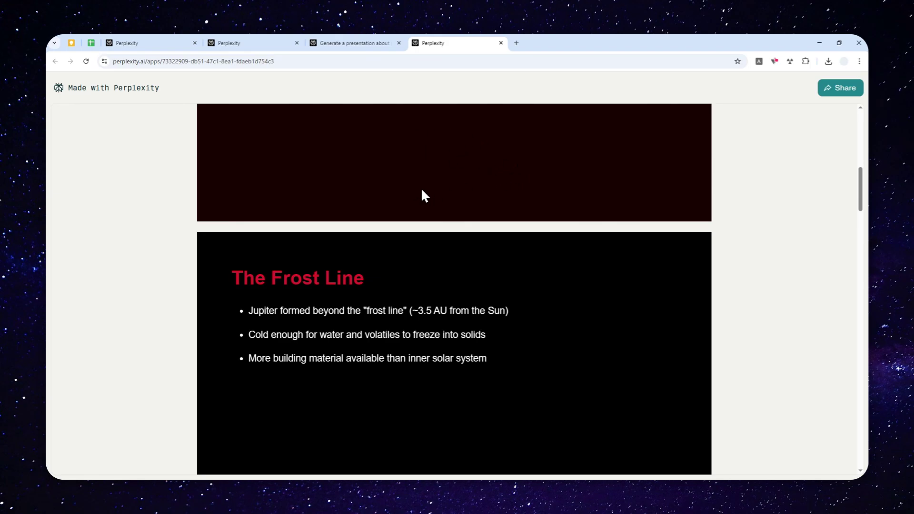
# Step: Download the Jupiter Formation deck as a PPTX and open Jupiter Formation.pptx
pyautogui.click(355, 43)
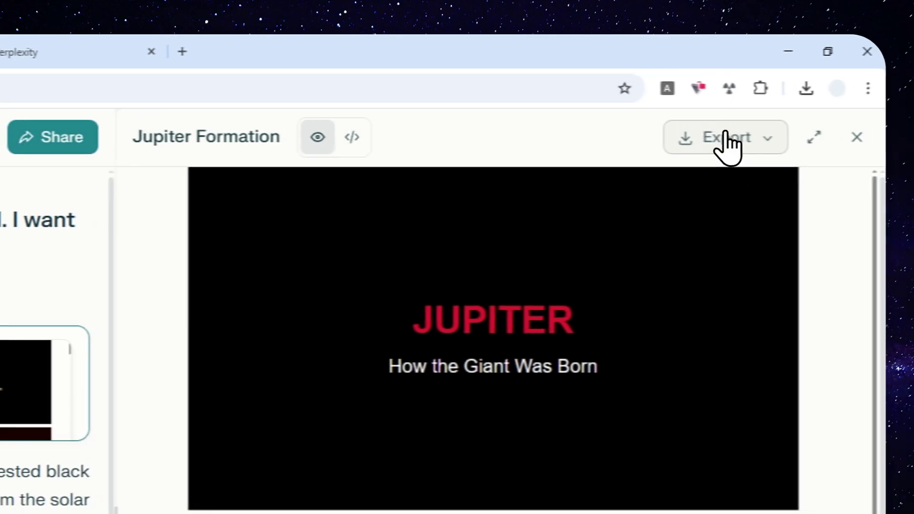
pyautogui.click(728, 142)
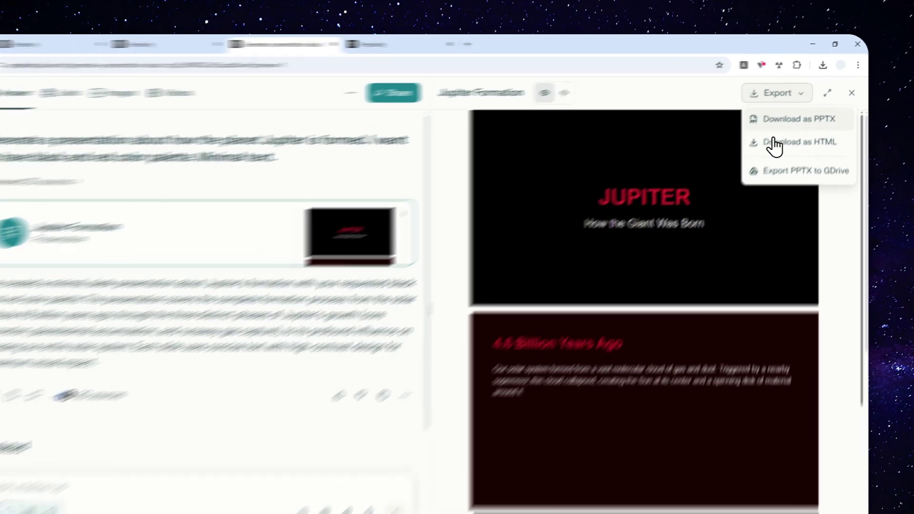
pyautogui.click(793, 129)
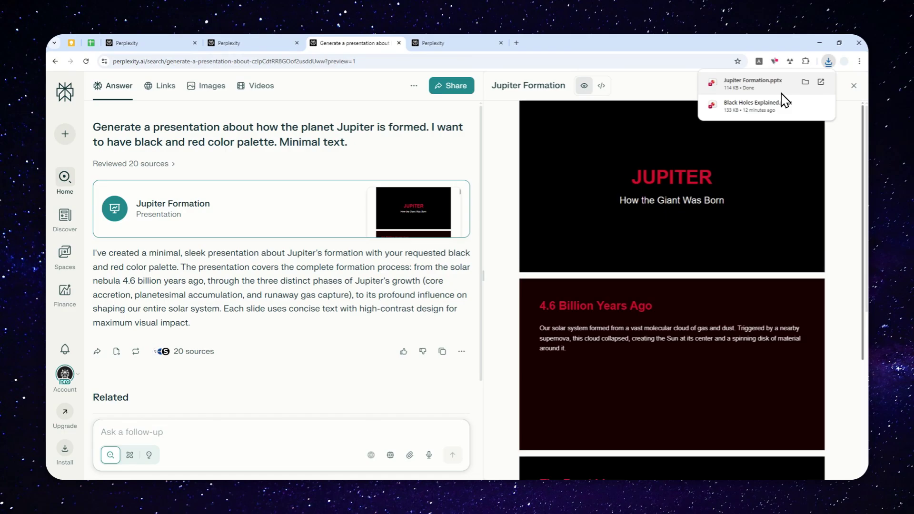
pyautogui.click(739, 82)
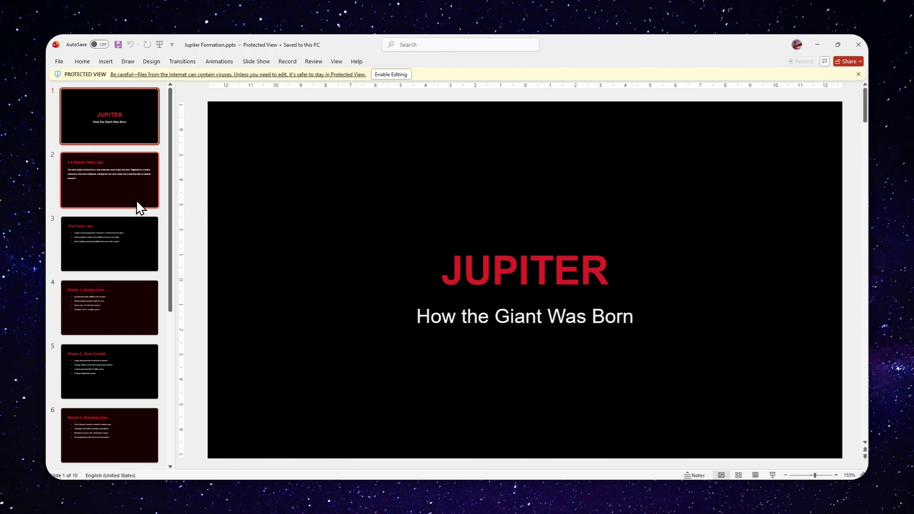
# Step: View The Grand Tack, Reshaping The Solar System and The Frost Line slides, then close PowerPoint
pyautogui.scroll(-4, 122, 199)
pyautogui.scroll(-2, 116, 211)
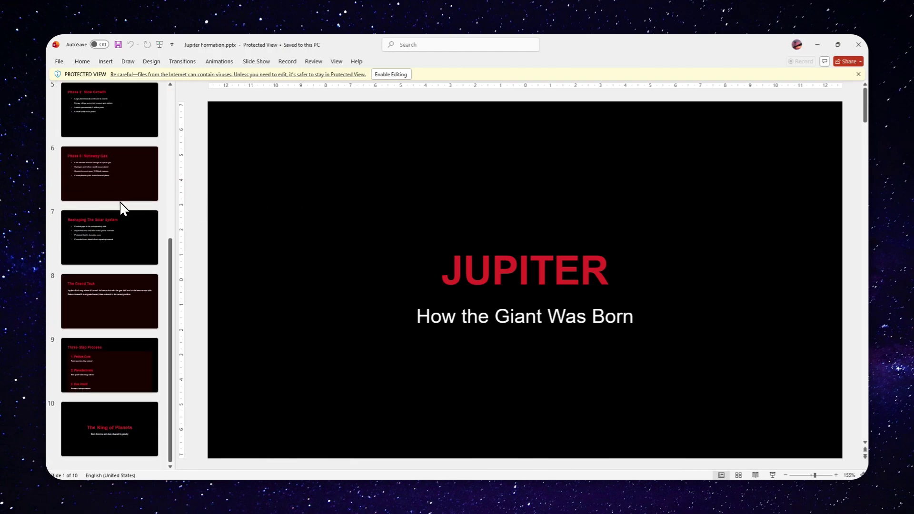
pyautogui.click(107, 287)
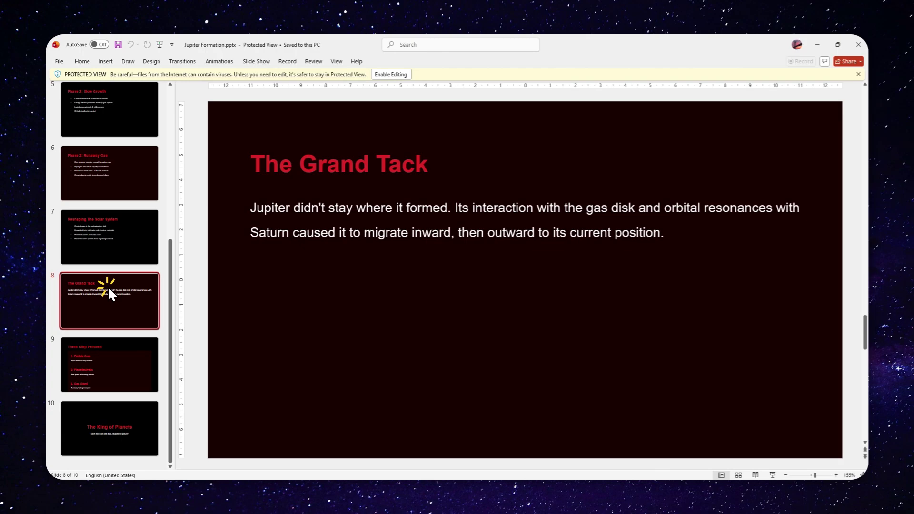
pyautogui.click(121, 236)
pyautogui.scroll(3, 121, 235)
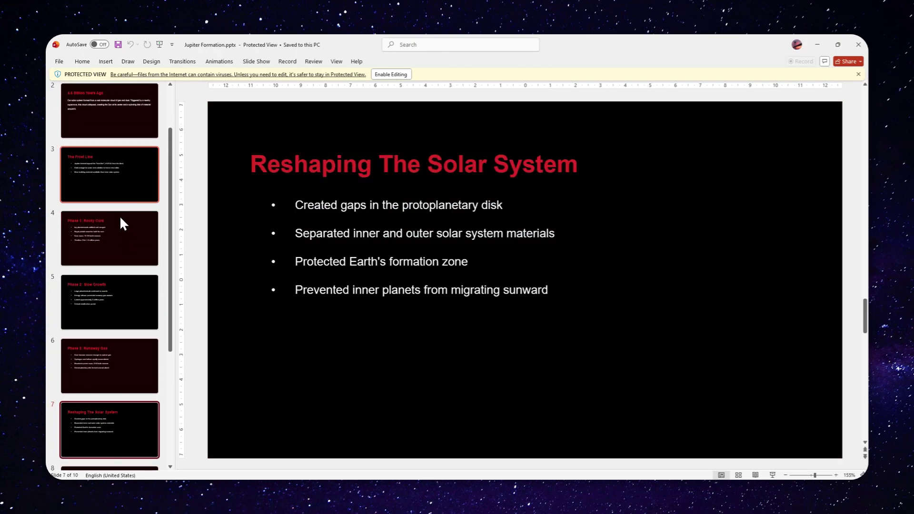
pyautogui.click(120, 167)
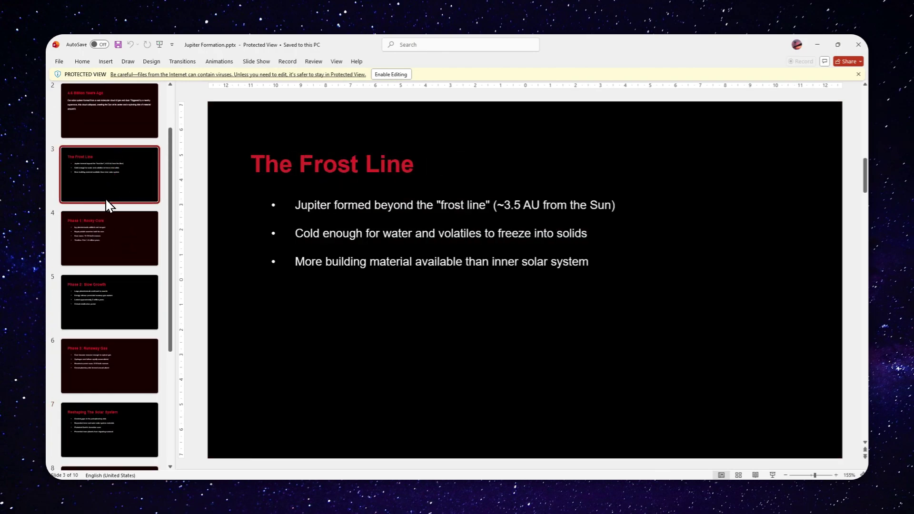
pyautogui.scroll(1, 106, 200)
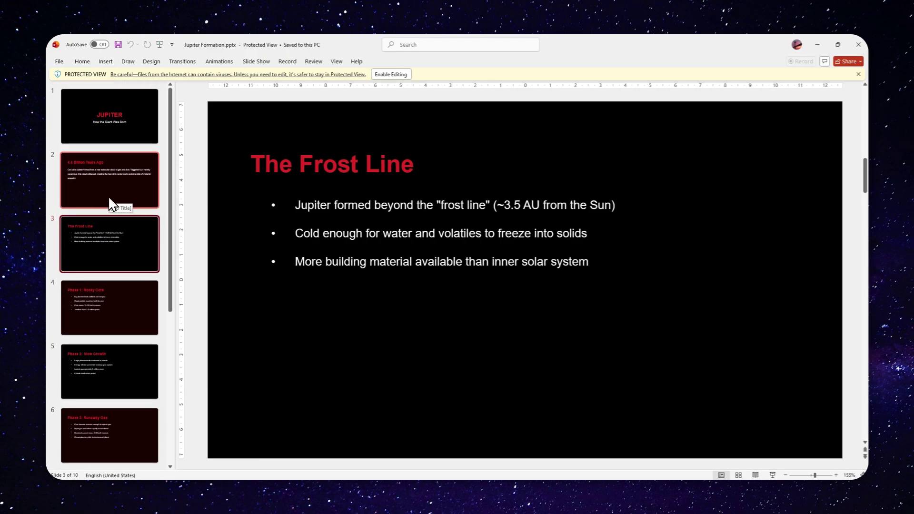
pyautogui.scroll(-3, 109, 201)
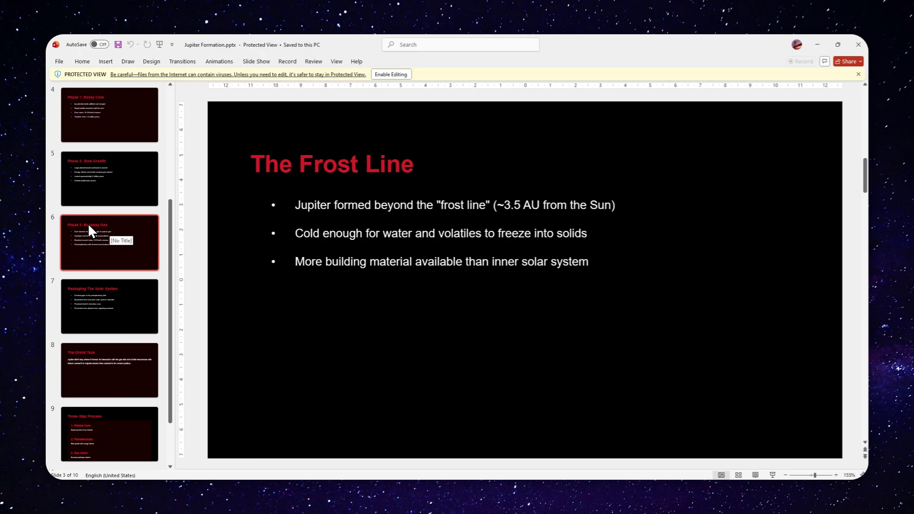
pyautogui.scroll(-1, 102, 272)
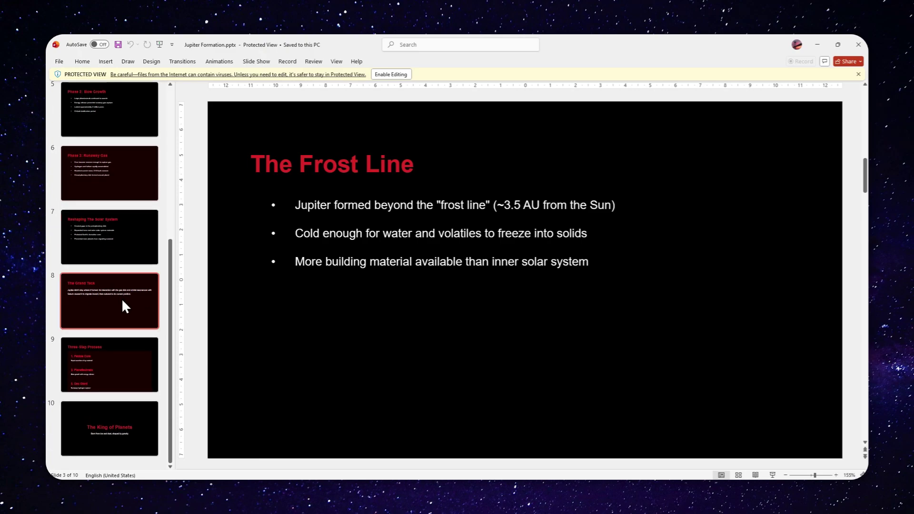
pyautogui.click(127, 304)
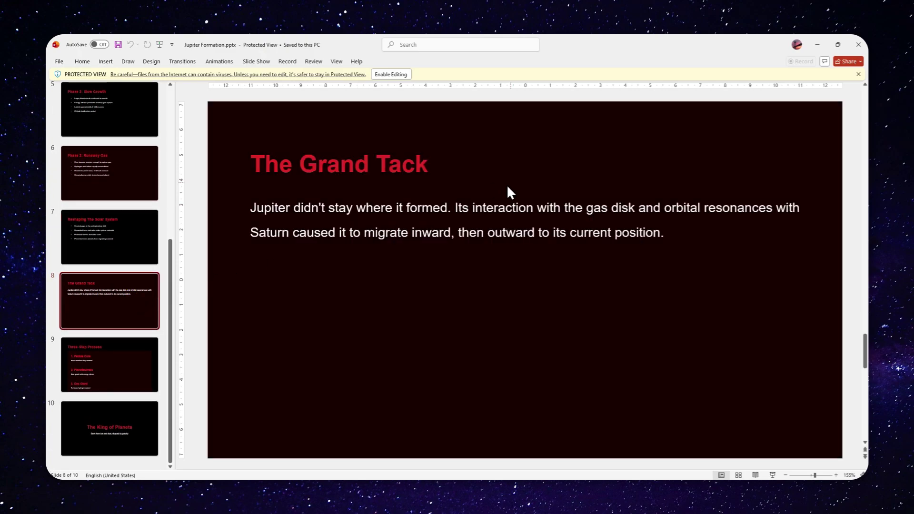
pyautogui.click(863, 38)
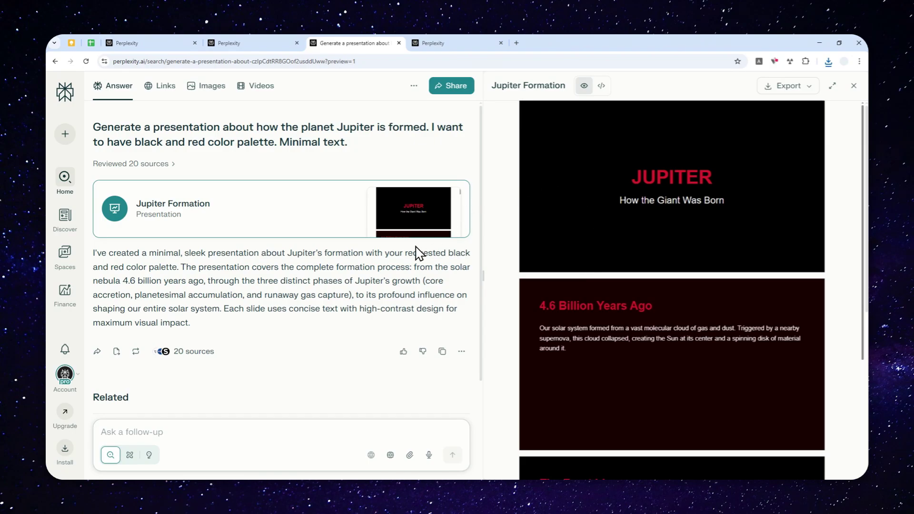
# Step: Glance at the app and presentation tabs, then load perplexity.ai in a new tab
pyautogui.click(456, 44)
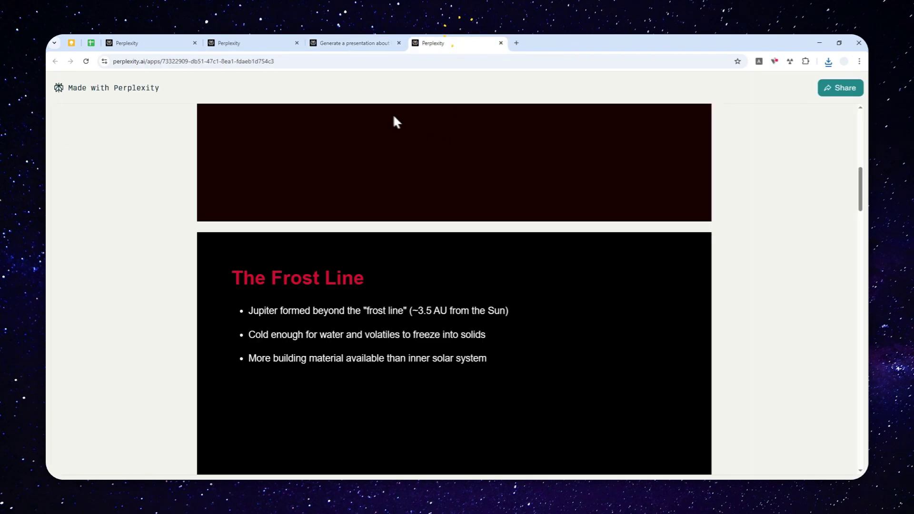
pyautogui.click(364, 42)
pyautogui.hotkey('ctrl', 't')
pyautogui.write('perplexity.ai')
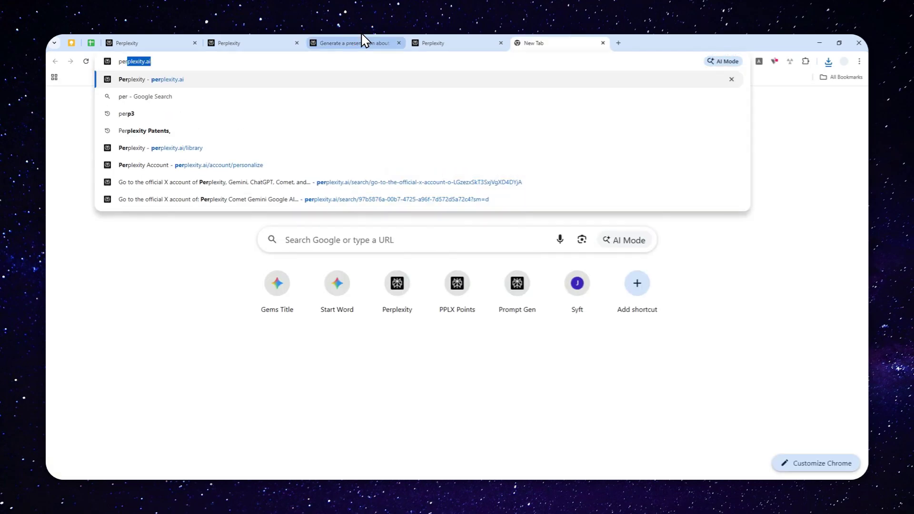
pyautogui.press('Return')
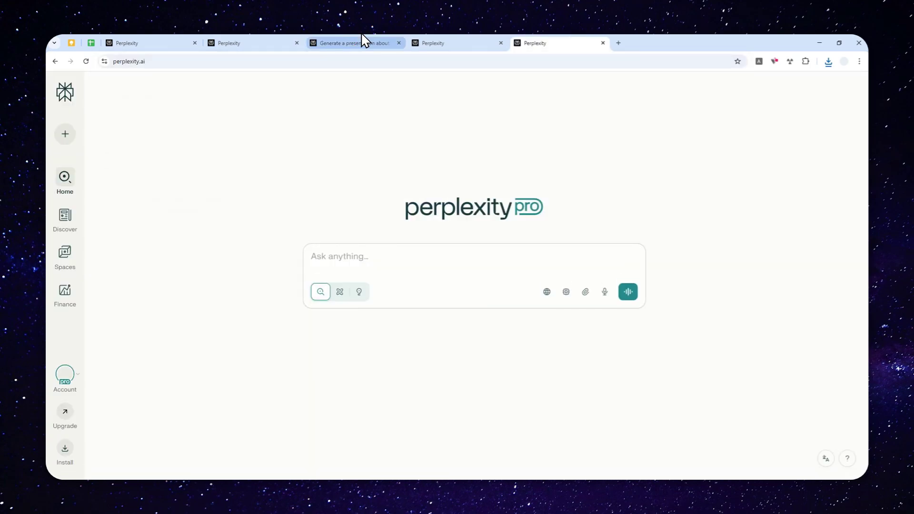